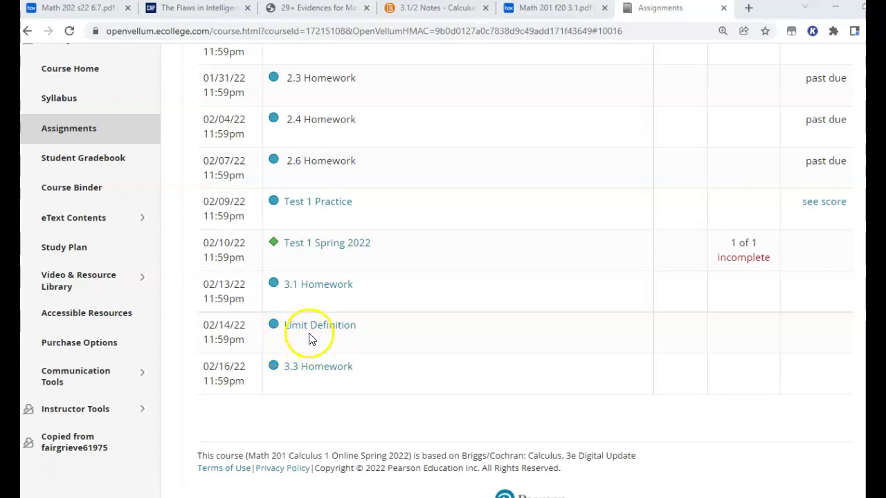
Step: Open Question 1 of the Limit Definition homework, enlarge its page and reposition the homework window
left_click(318, 327)
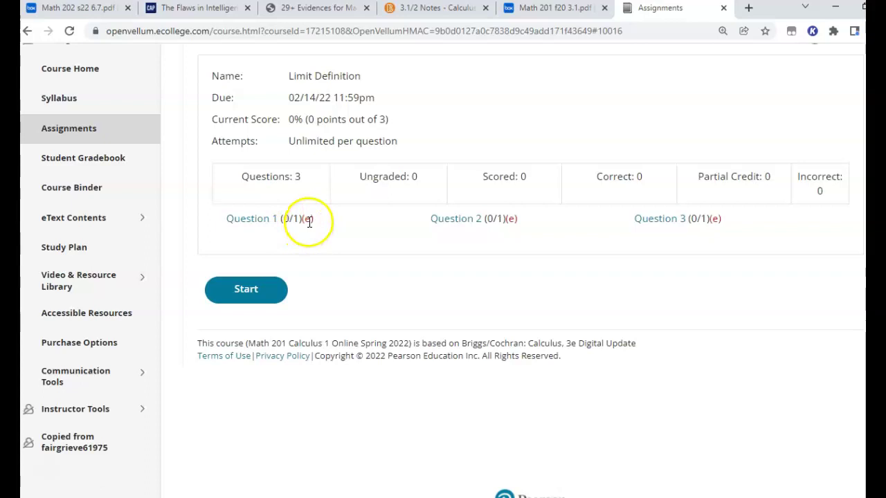
left_click(253, 218)
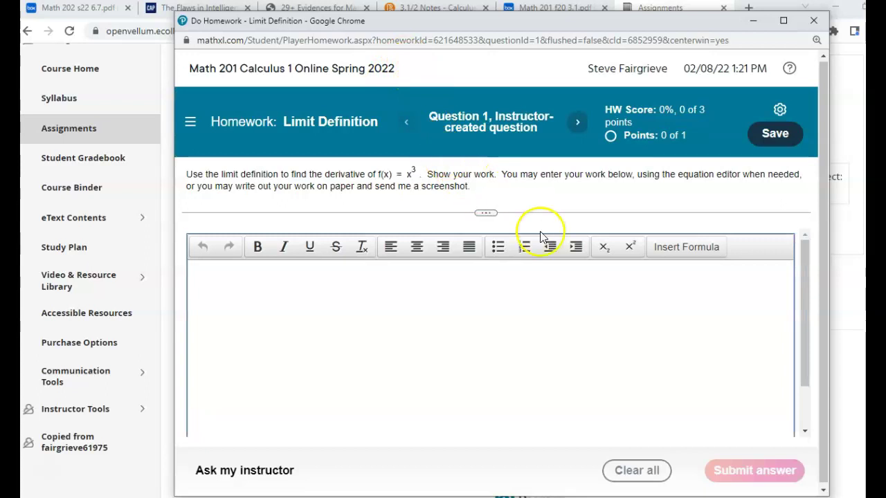
key("ctrl+plus")
key("ctrl+plus")
key("ctrl+plus")
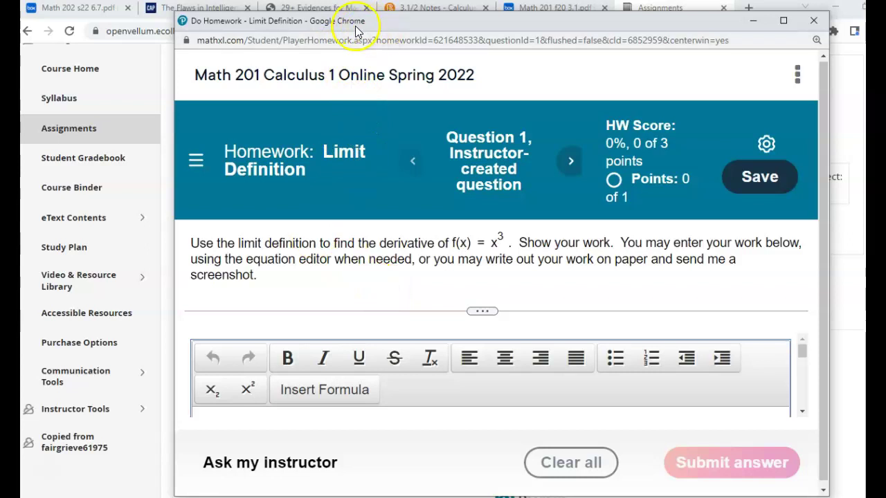
left_click_drag(346, 27, 281, 12)
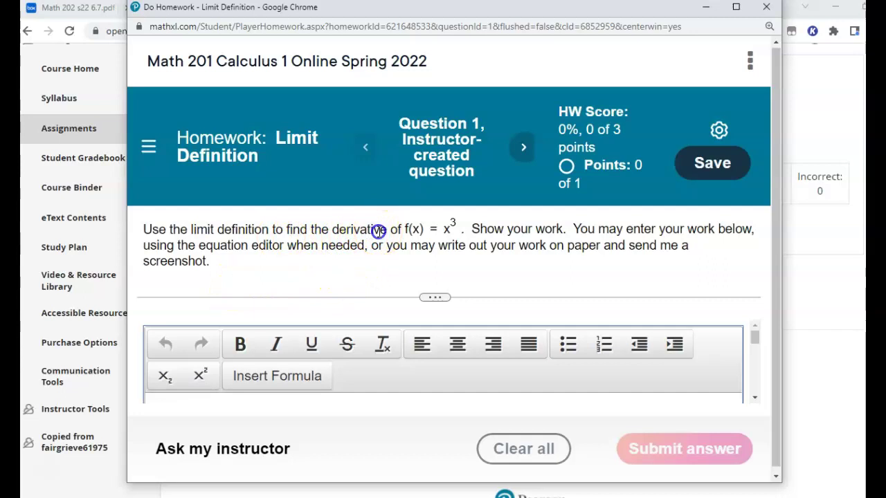
Step: Maximize the homework window and set its page zoom to 125%
left_click_drag(377, 229, 469, 229)
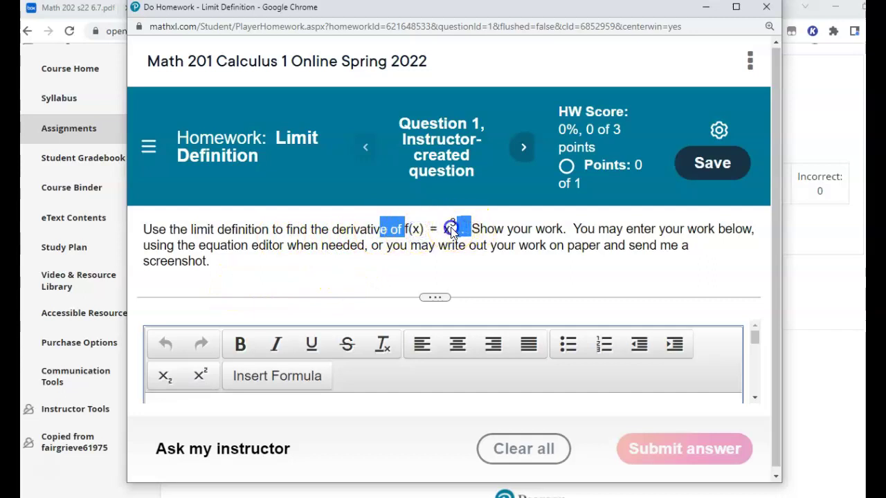
left_click(476, 228)
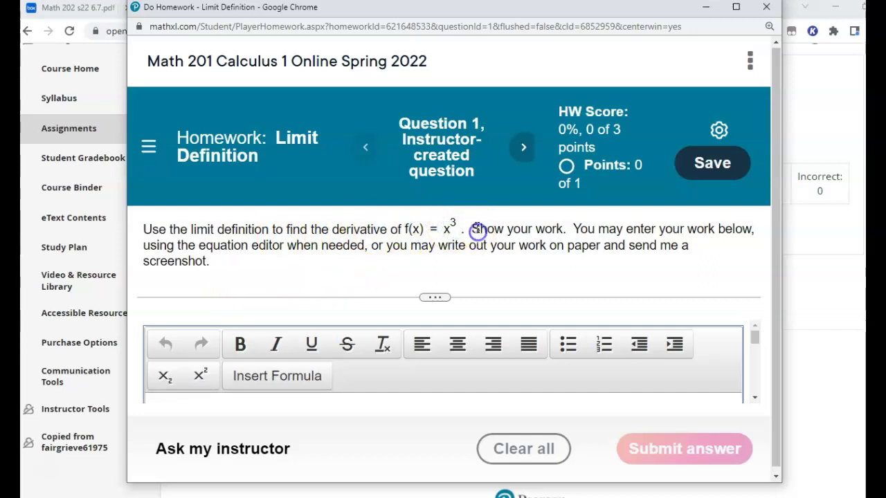
double_click(379, 12)
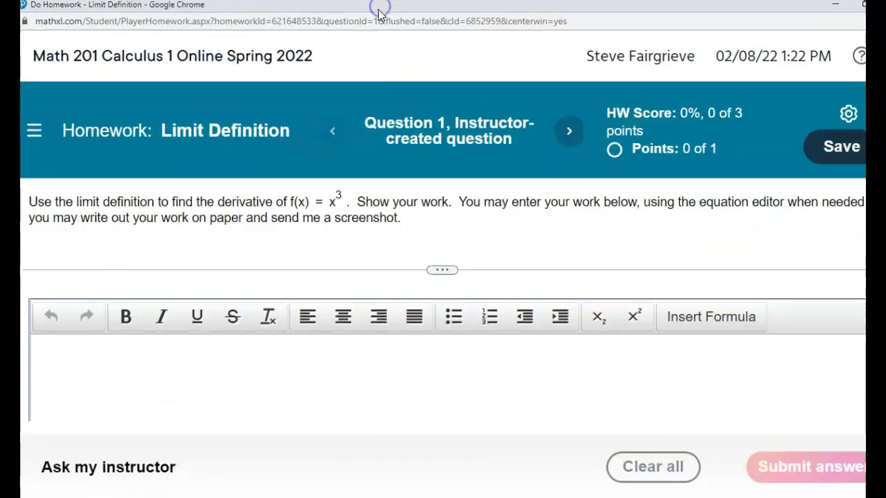
key("ctrl+plus")
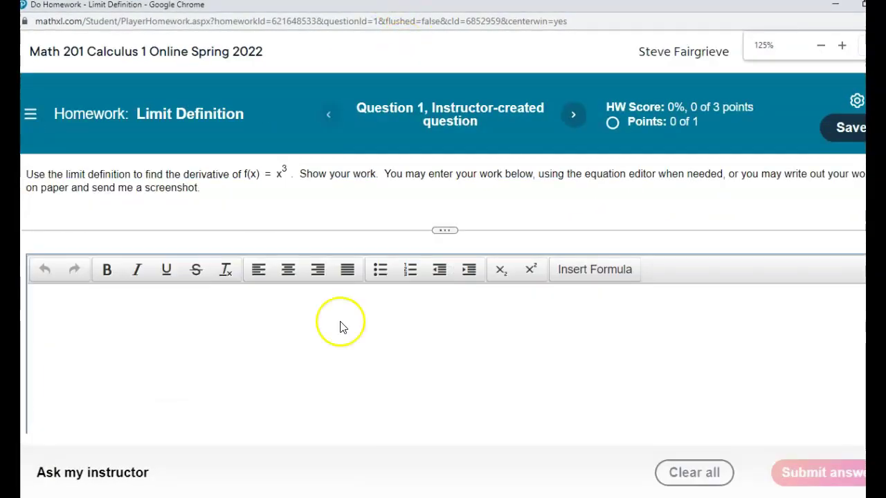
Step: Insert a formula reading f(x) = x^2 on the first line of the answer area
left_click(206, 339)
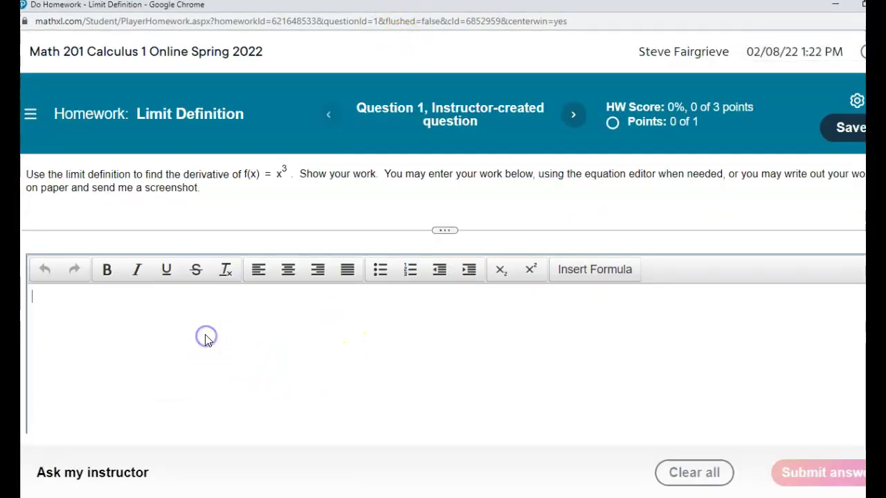
left_click(588, 271)
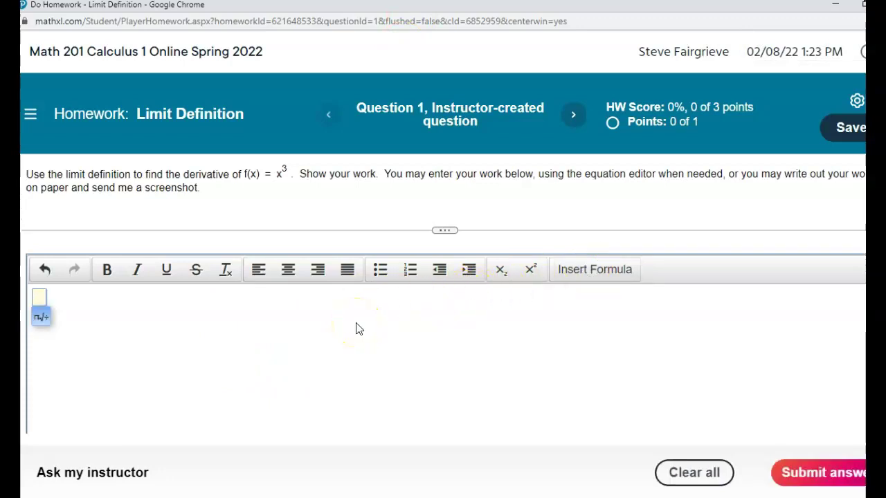
type("f(x")
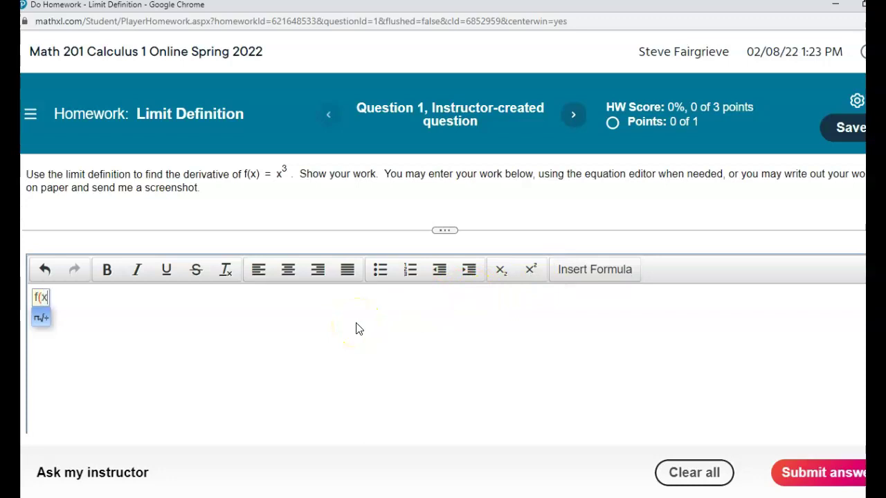
type(") = x")
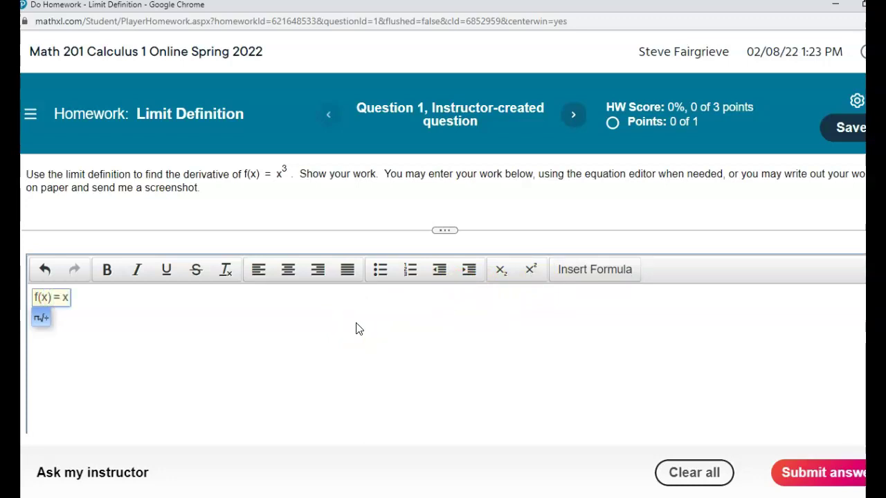
type("^2")
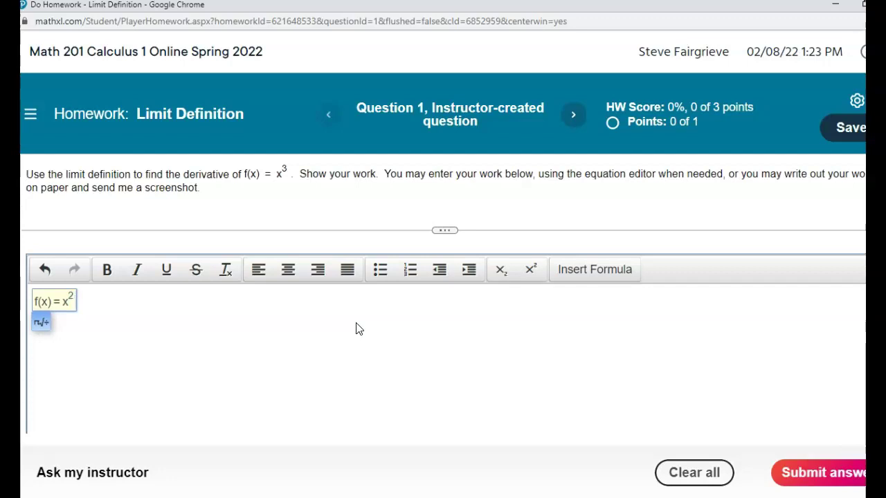
left_click(344, 322)
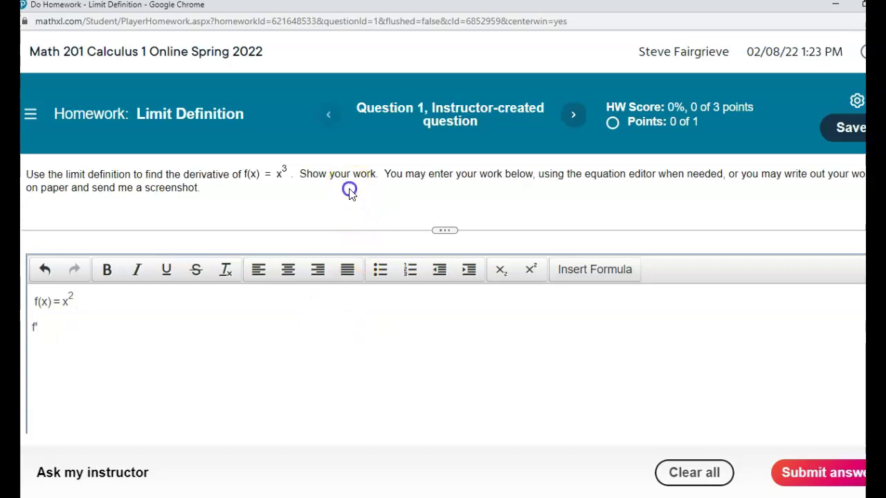
Step: Set the page zoom to 150% and delete the plain-text f' from the answer's second line
key("ctrl+plus")
left_click(70, 385)
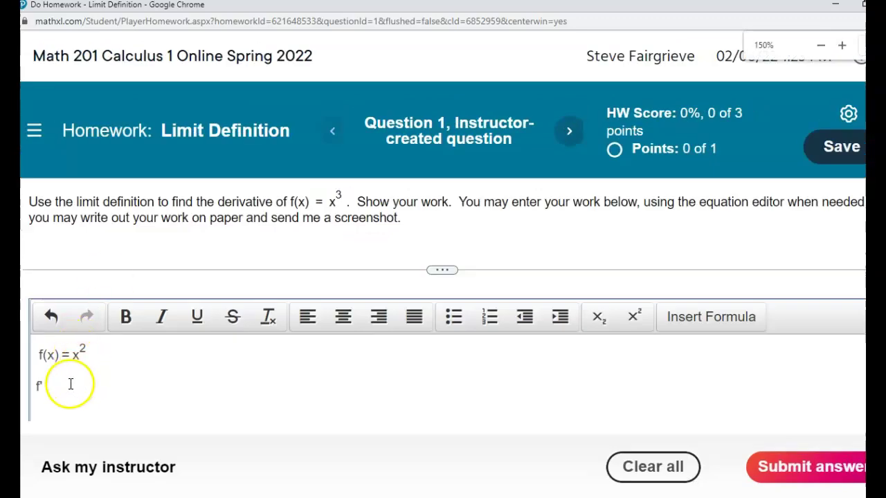
key("BackSpace")
key("BackSpace")
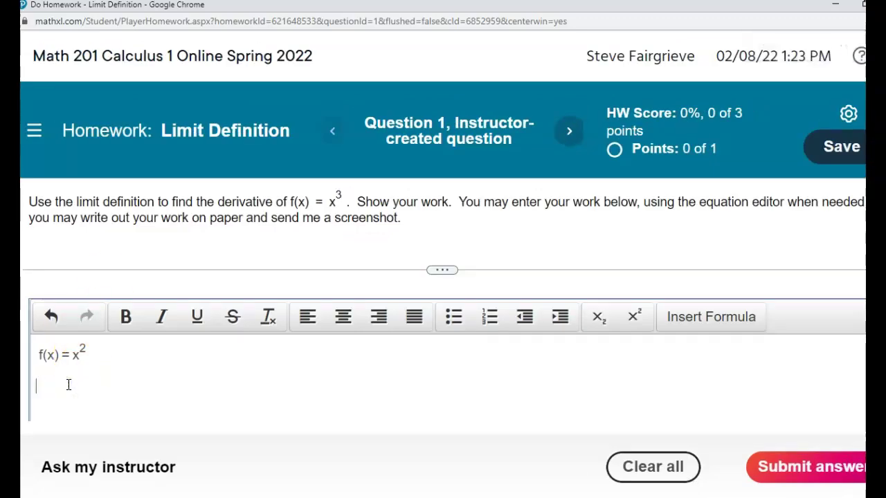
Step: Insert a formula on the answer's second line that starts with f'(x) =
left_click(699, 315)
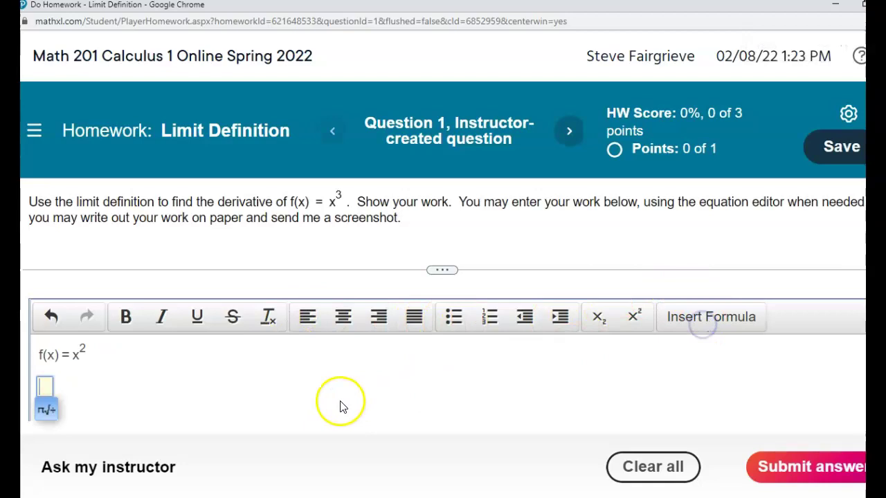
type("f'(x)=lim")
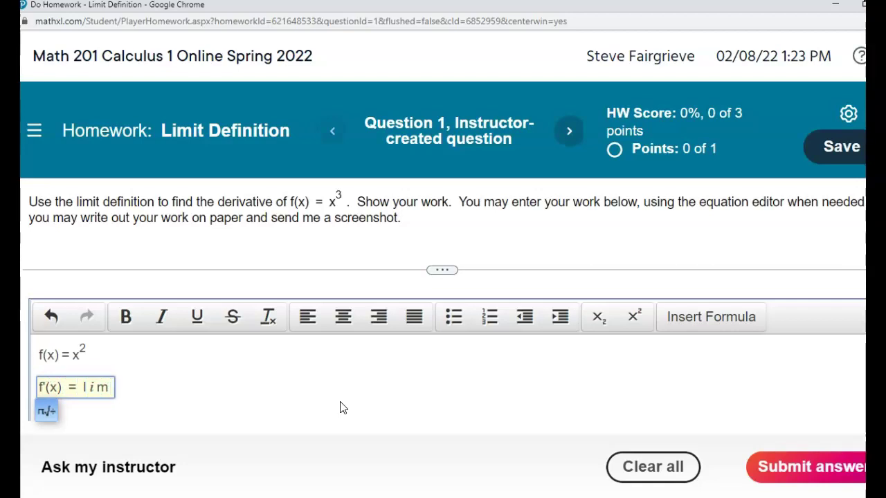
type(" _")
key("BackSpace")
key("BackSpace")
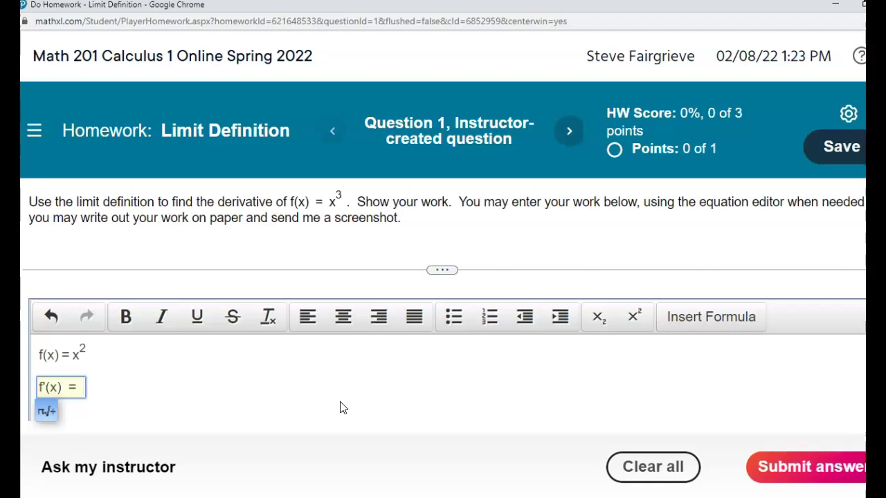
Step: Complete the second line's formula with lim and the fraction (f(x+h) − f(x)) over h
type("/")
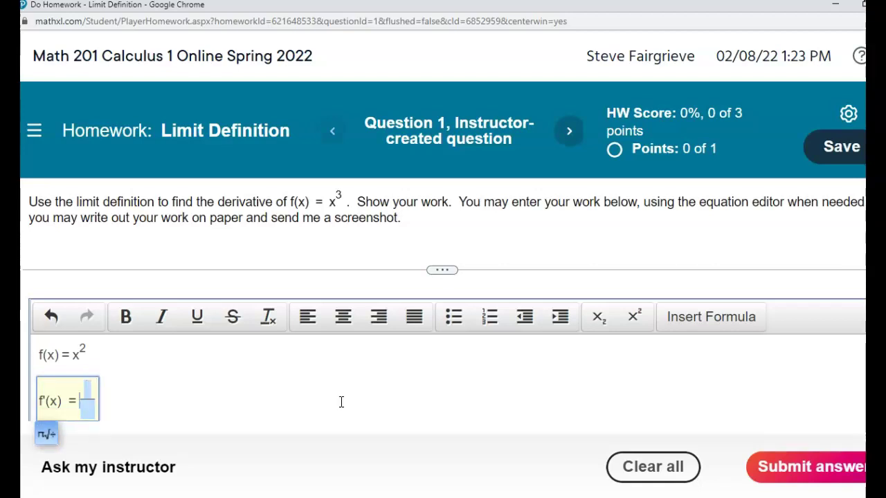
type("lim")
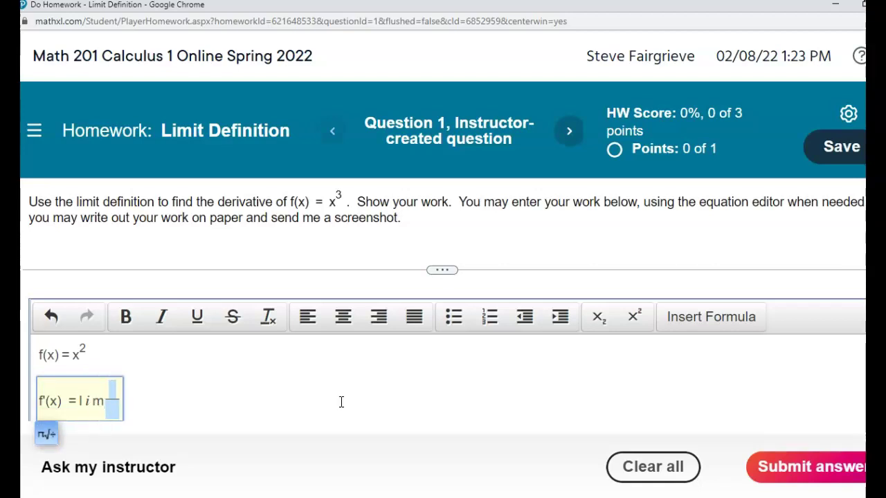
type("f(x)")
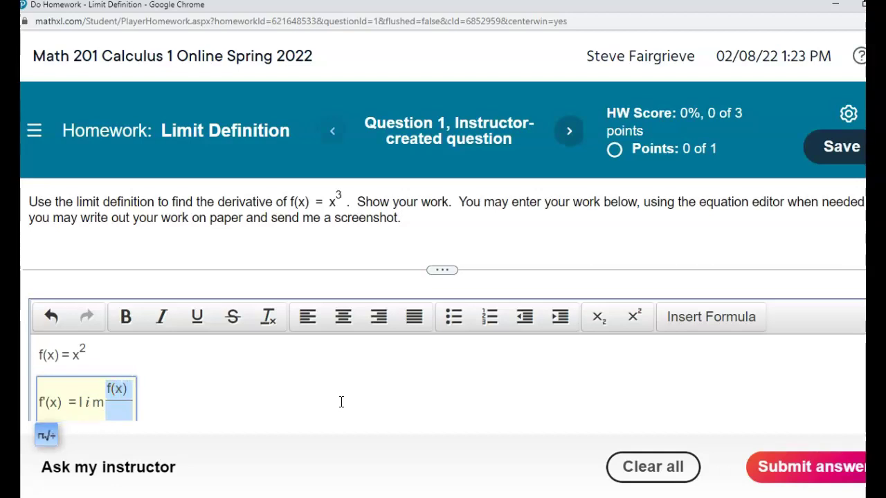
key("BackSpace")
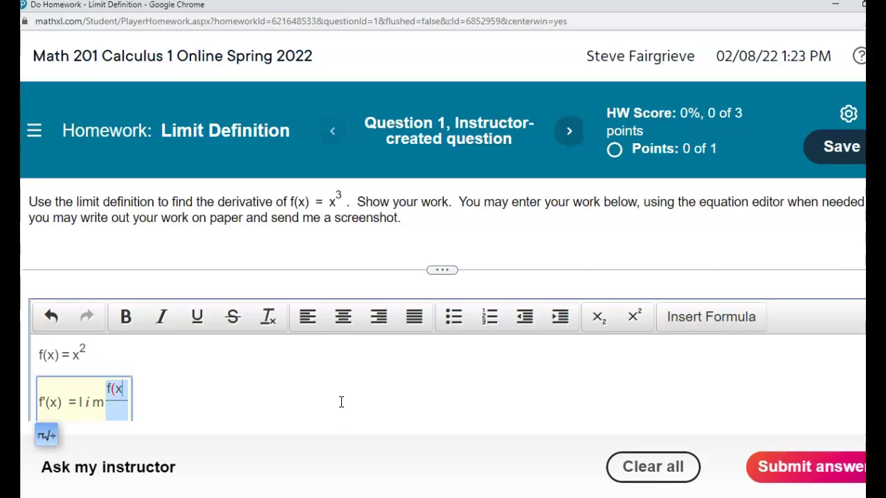
type("+h)")
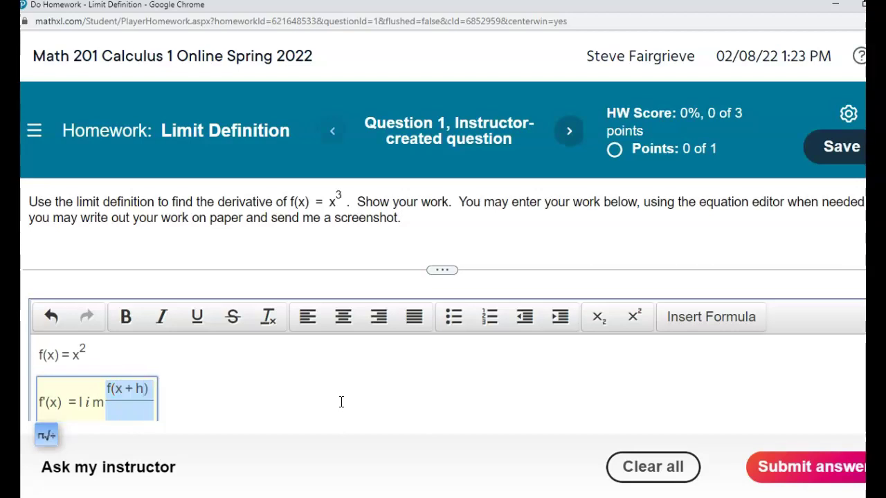
type("-f(x)")
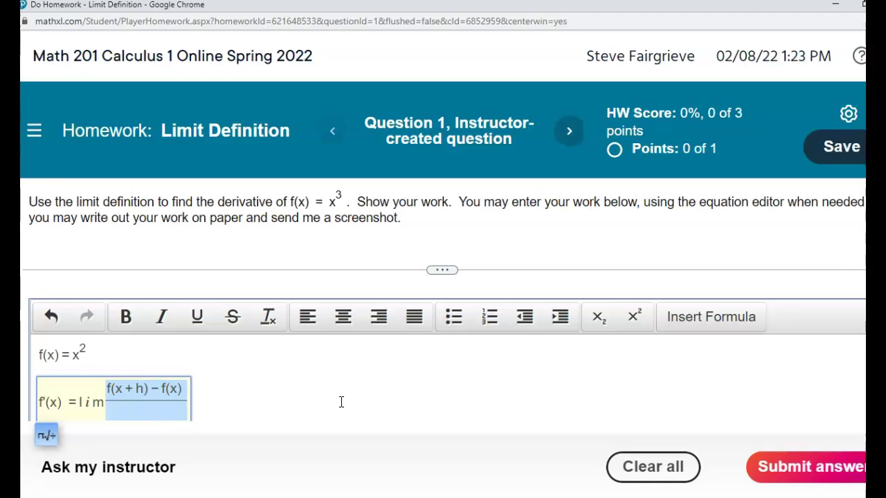
key("Down")
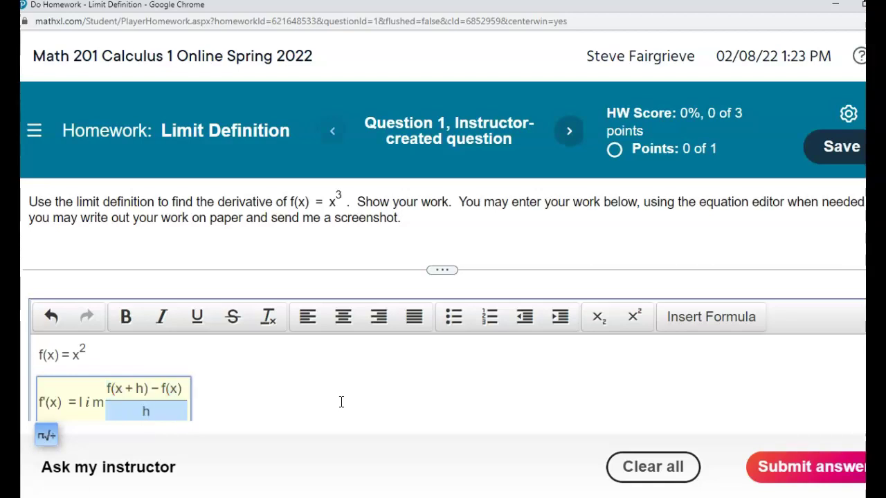
type("h")
key("Right")
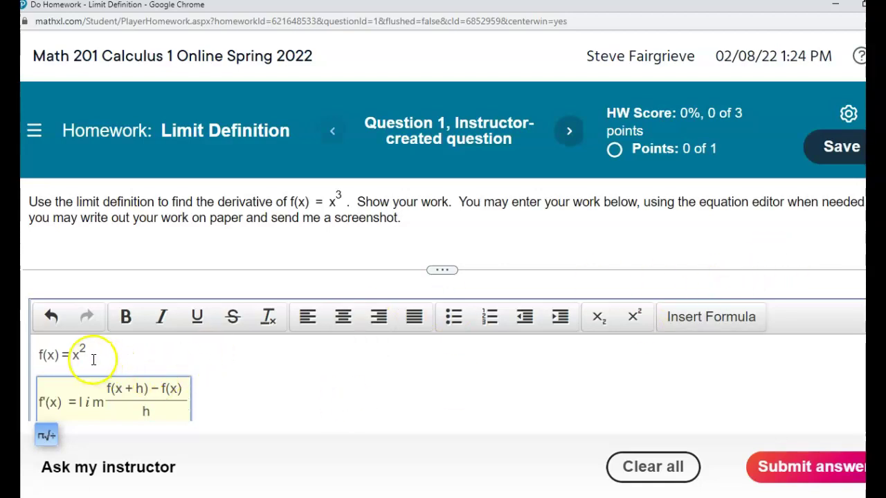
Step: Extend the second line's formula with = lim and the fraction ((x+h)^2 − x^2) over h
type("=")
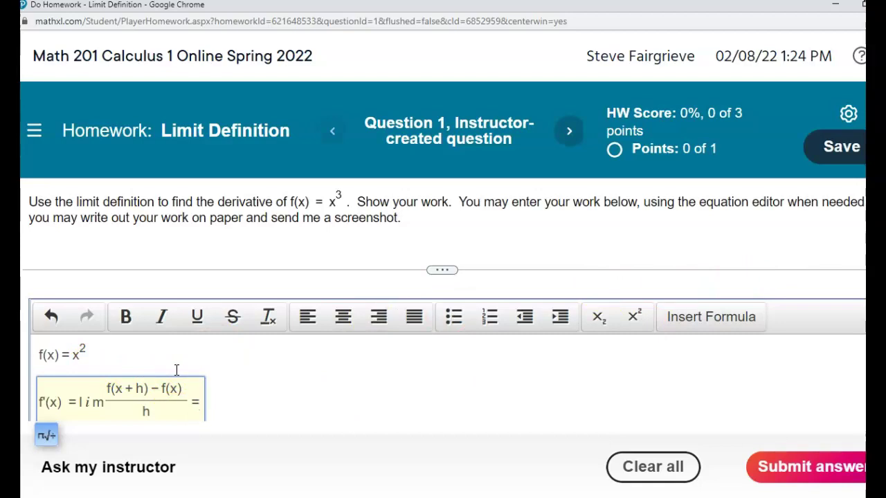
type("/")
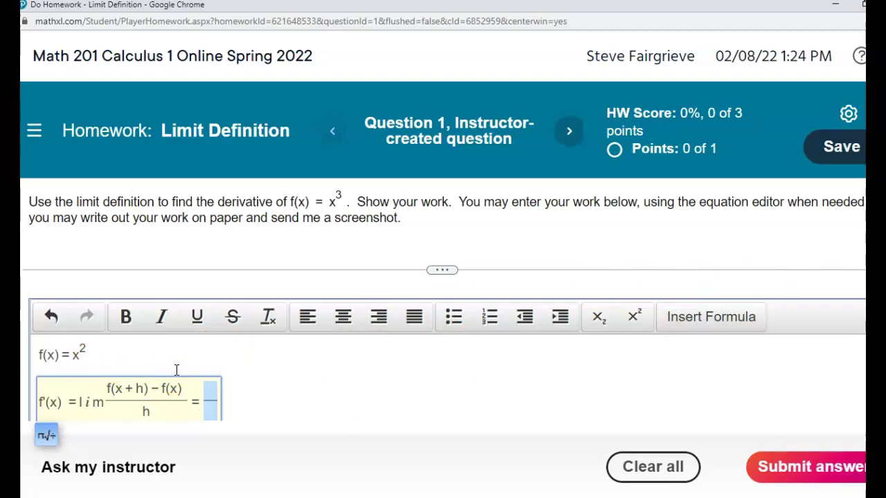
type("lim")
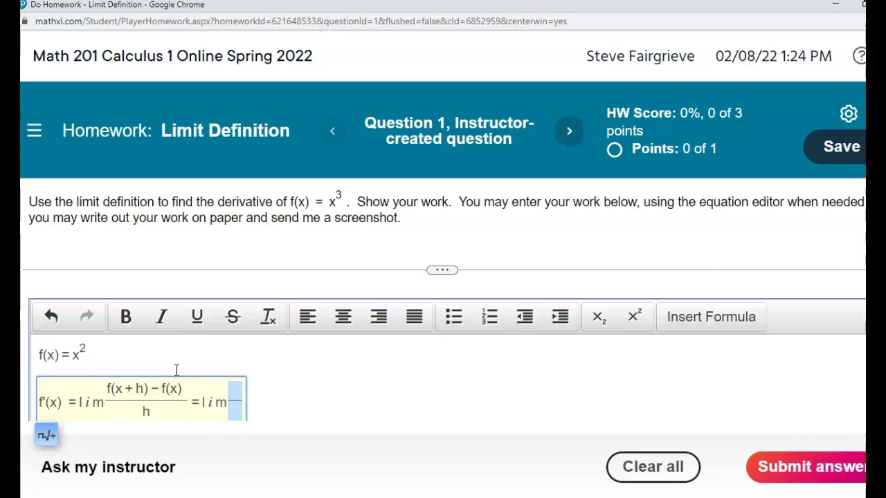
type("(x +")
type("h)")
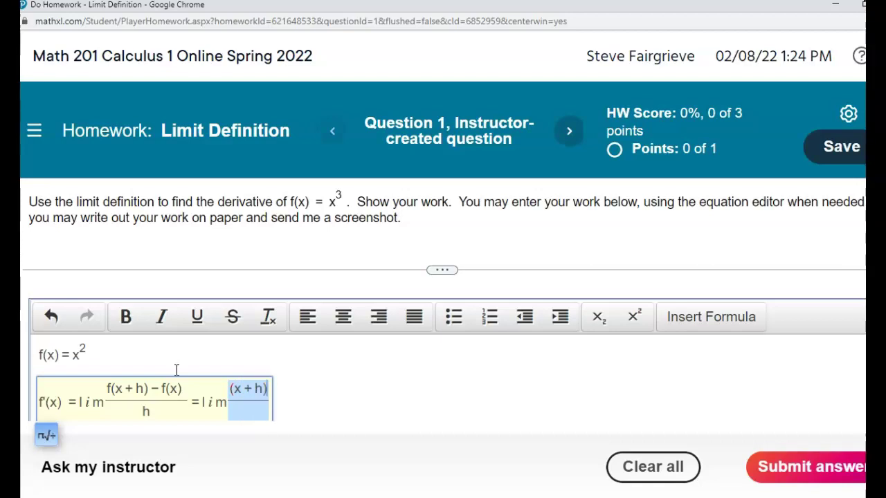
type("^")
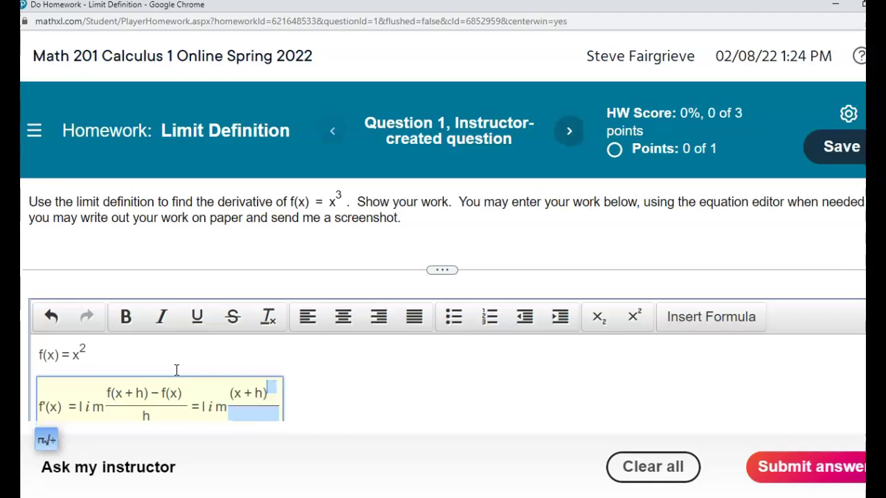
type("2")
key("Right")
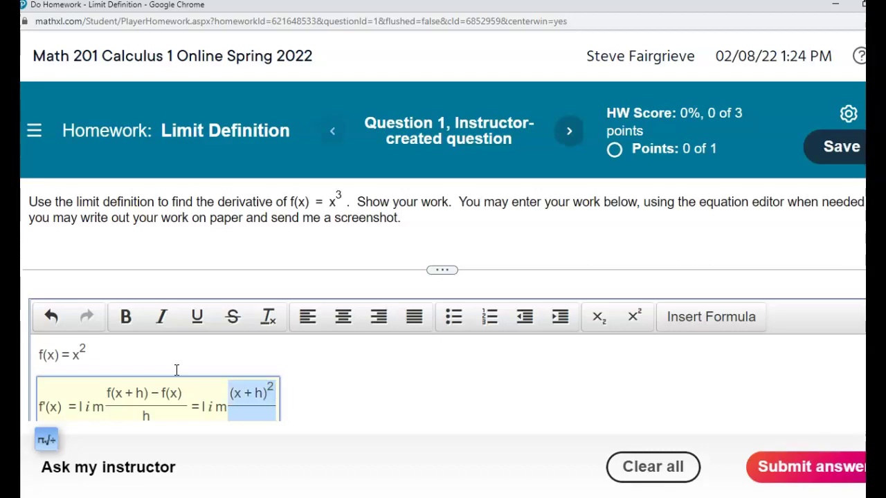
type("-x")
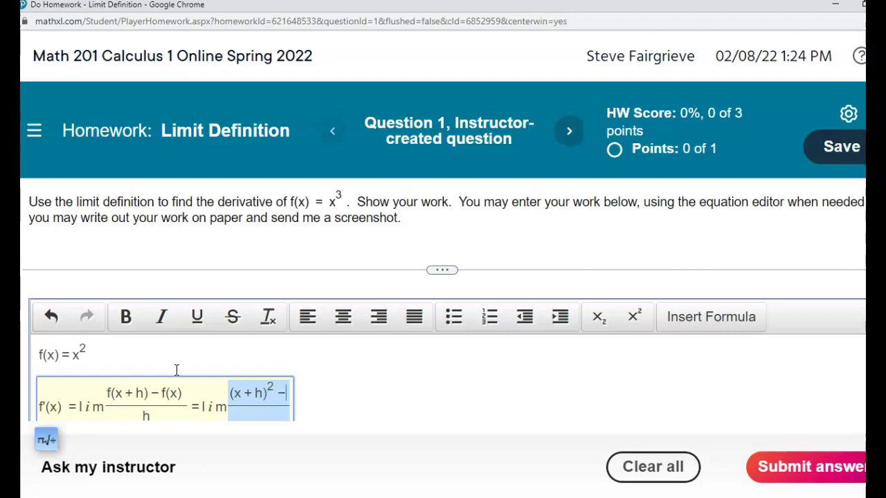
type("^2")
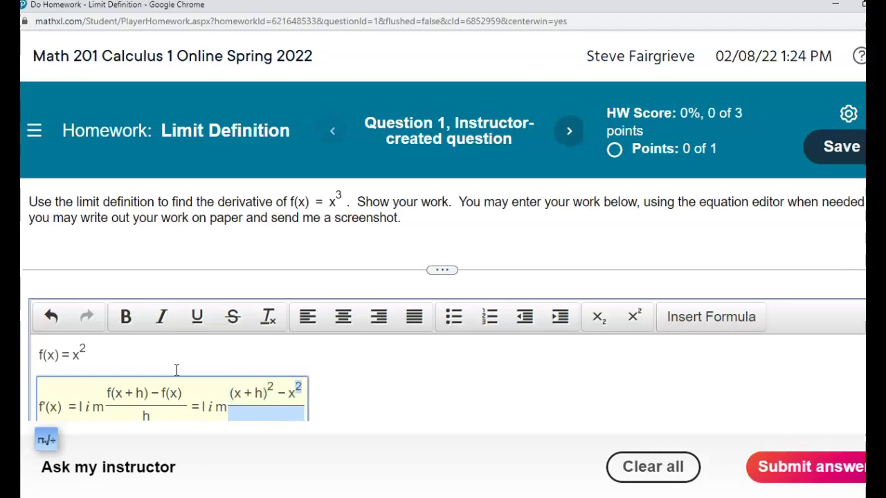
key("Right")
type("h")
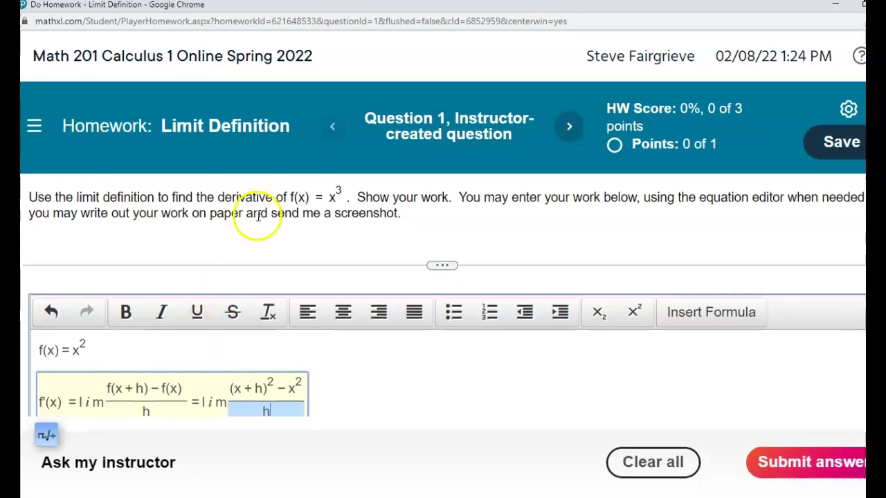
Step: Open the formula's full Symbols & Operators palette and shift it slightly to review the available symbols
scroll(247, 336, "down", 1)
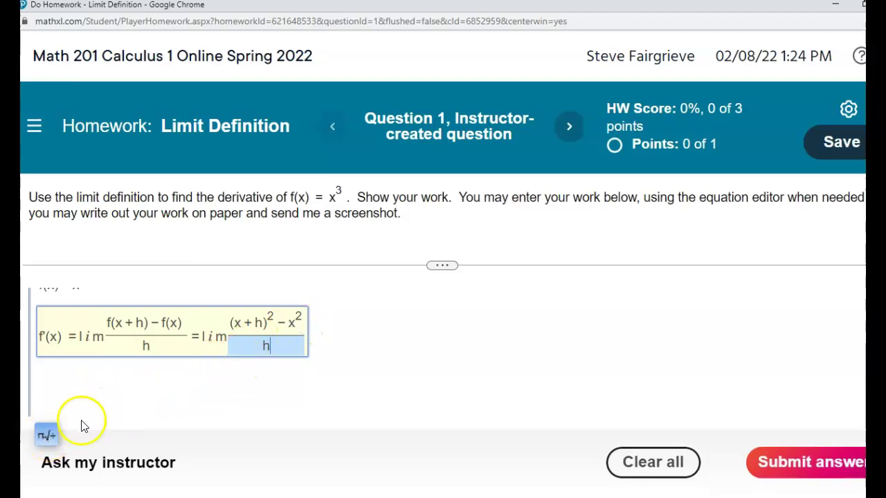
left_click(46, 438)
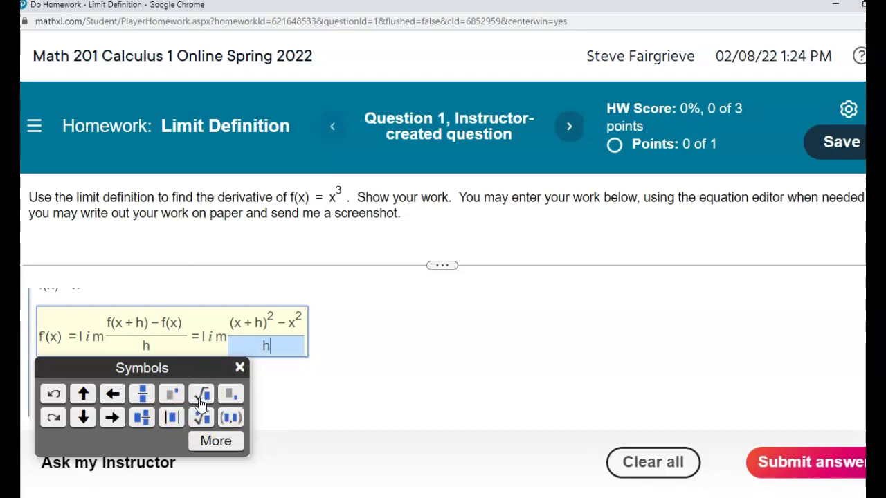
left_click(218, 443)
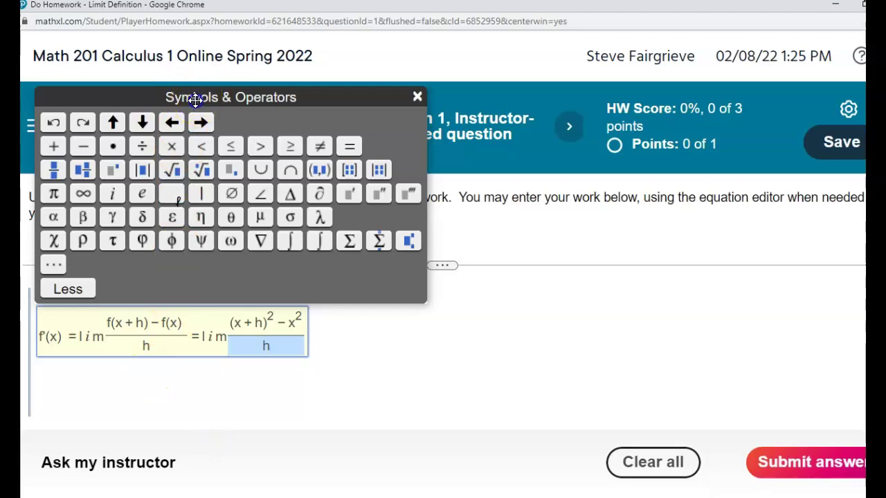
left_click_drag(197, 97, 198, 90)
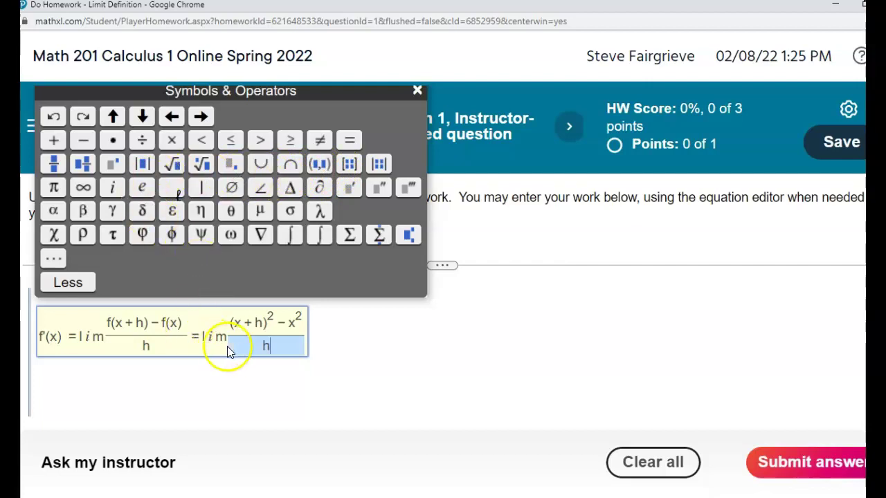
Step: Append = lim and a fraction whose numerator begins x^2 + 2xh + h^2 to the second line's formula
left_click(305, 339)
type("=")
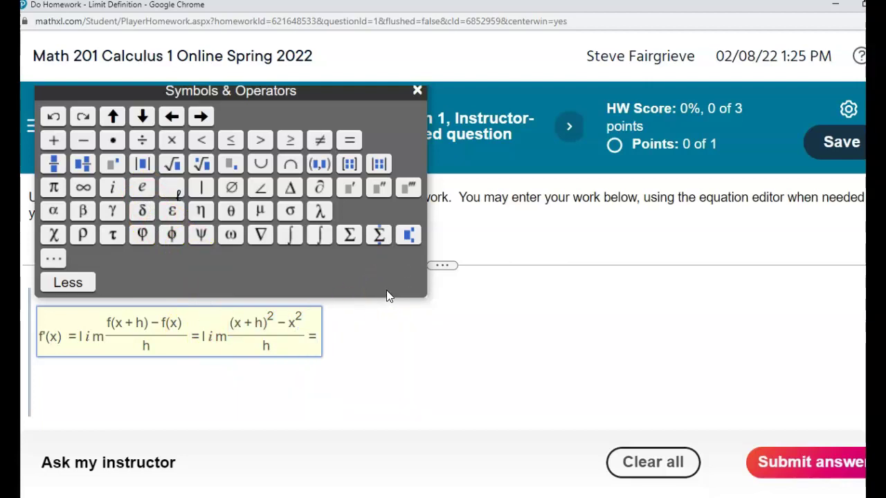
type("/")
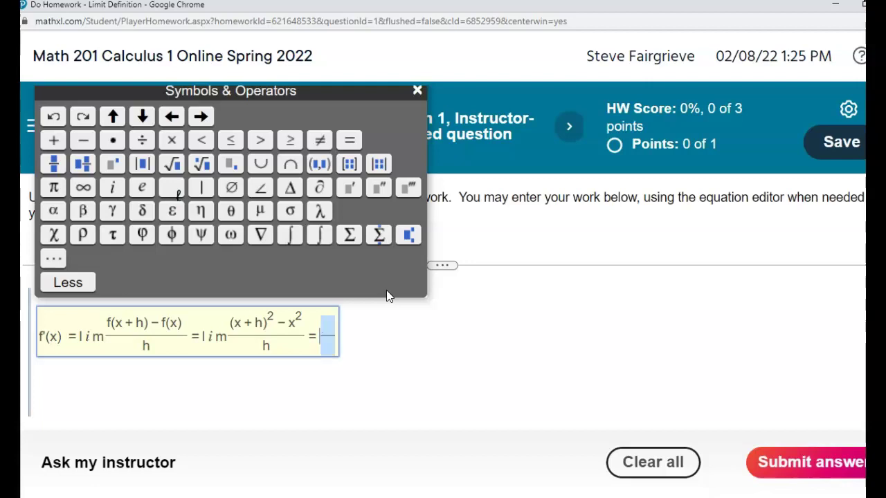
type("lim")
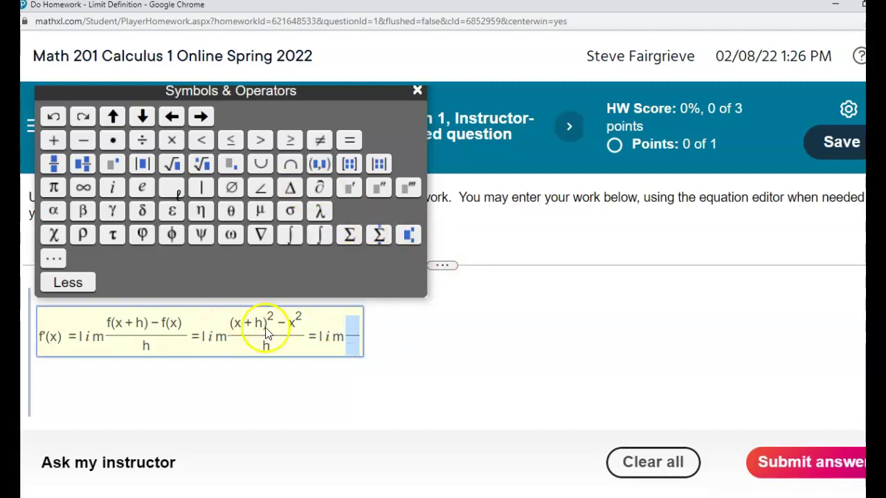
type("^2")
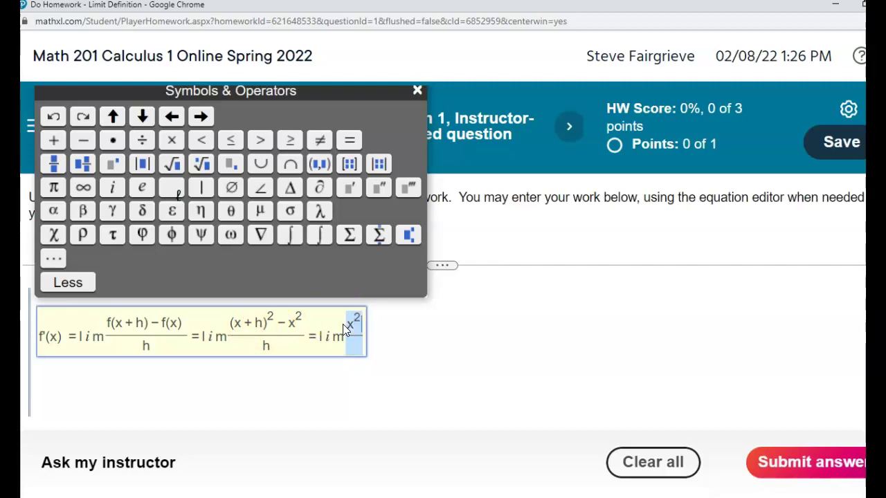
key("Right")
type("+ 2x")
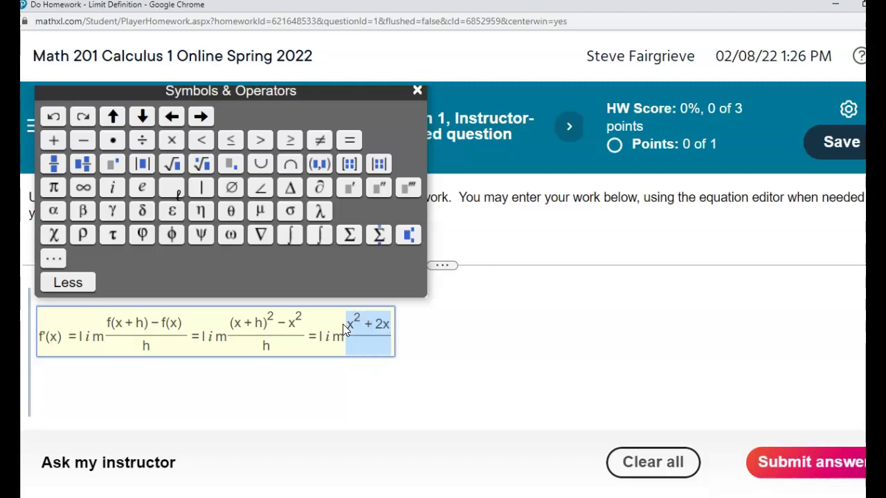
type("h +")
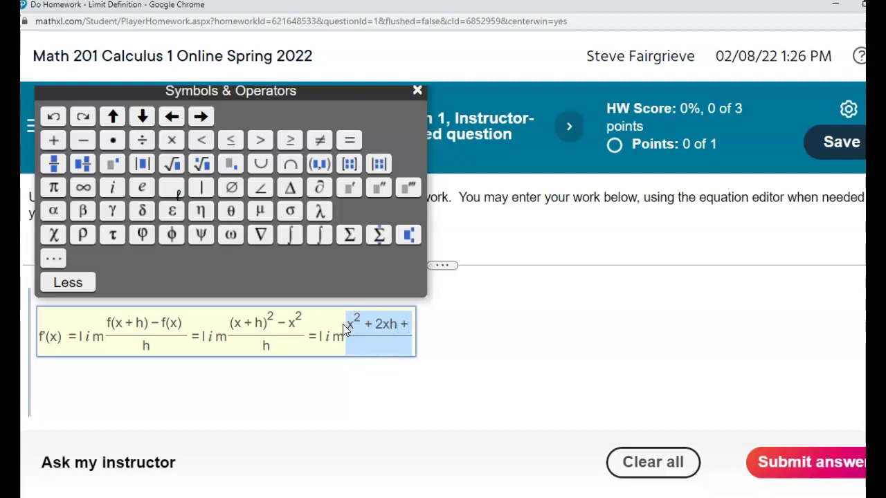
type(" h^2")
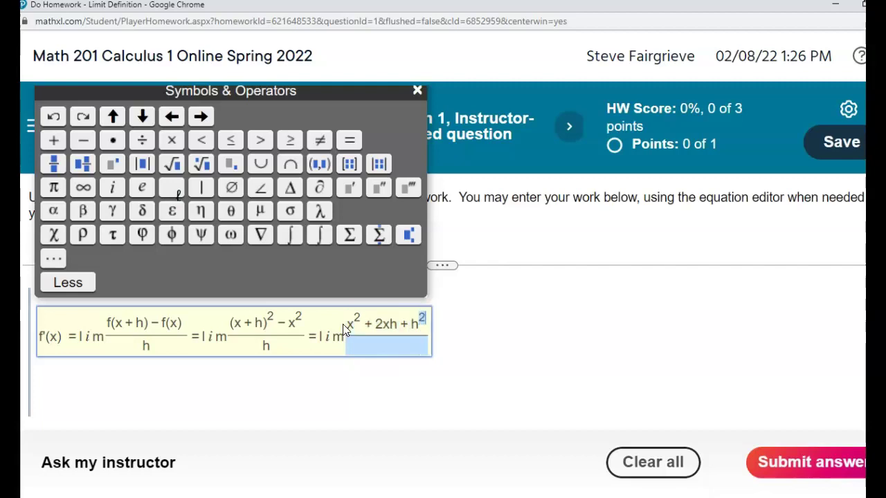
key("Right")
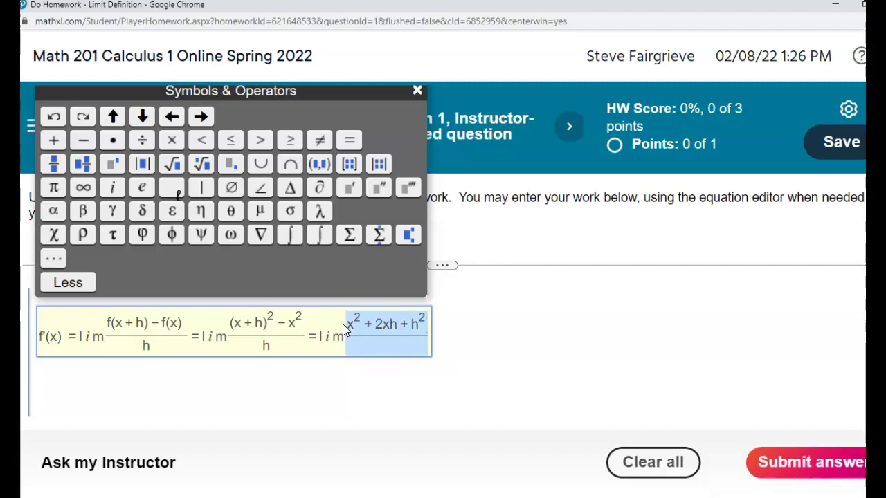
Step: Finish the expanded fraction by adding − x^2 to its numerator and h as its denominator
type("-x^")
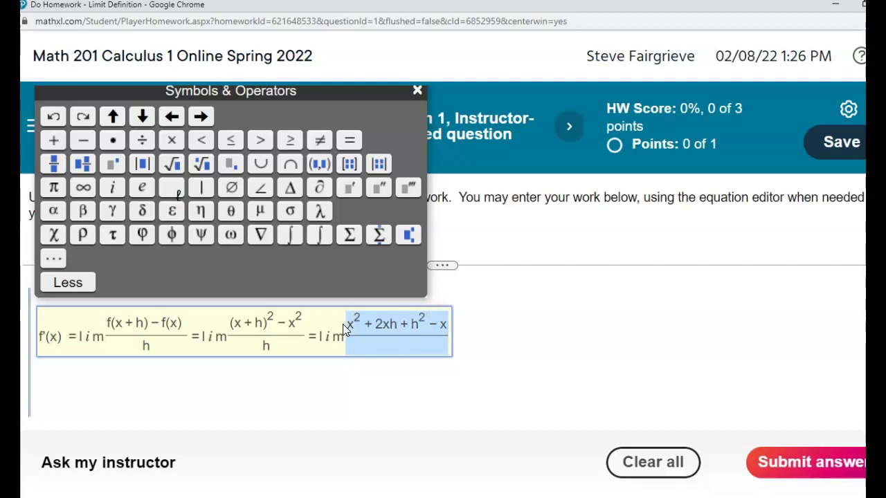
type("2")
key("Right")
key("Right")
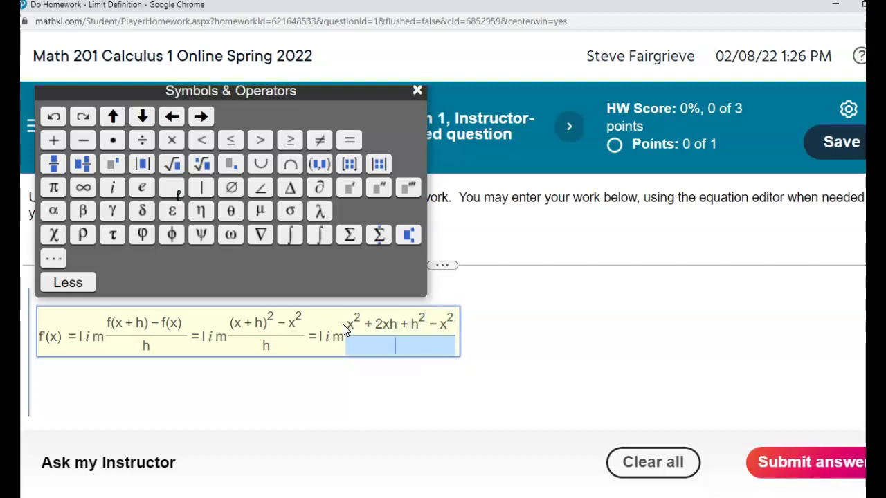
type("h")
Step: Append = lim and the factored fraction h(2x + h) over h to the end of the formula
left_click(454, 336)
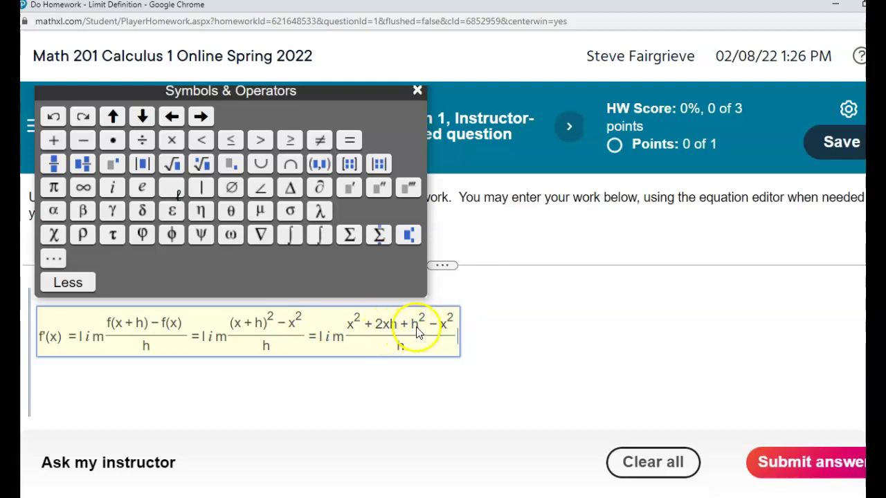
type("=")
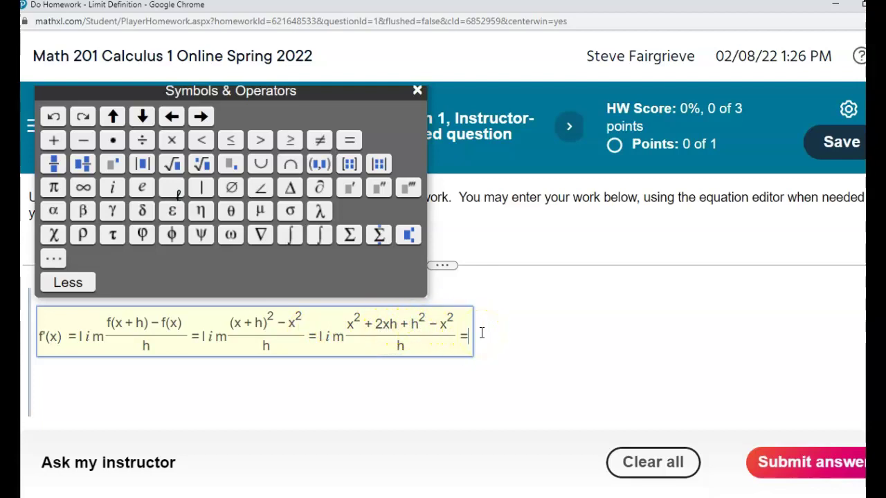
type("l i m ")
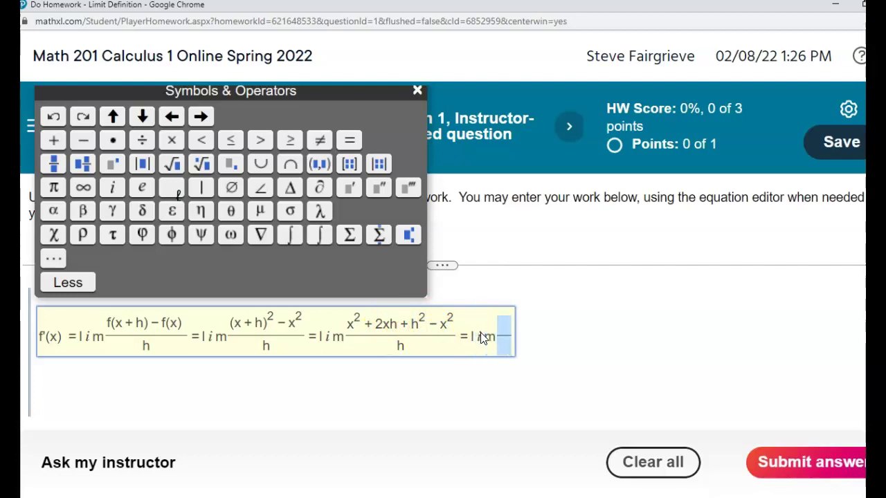
type("h(2x + h))/")
key("Down")
type("h")
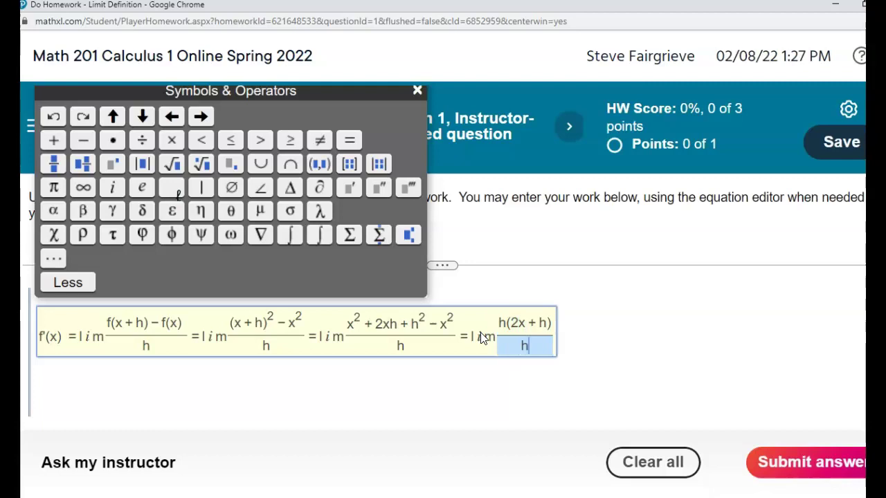
Step: End the second line's formula with the final result = 2x after the factored fraction
left_click(524, 349)
left_click(568, 334)
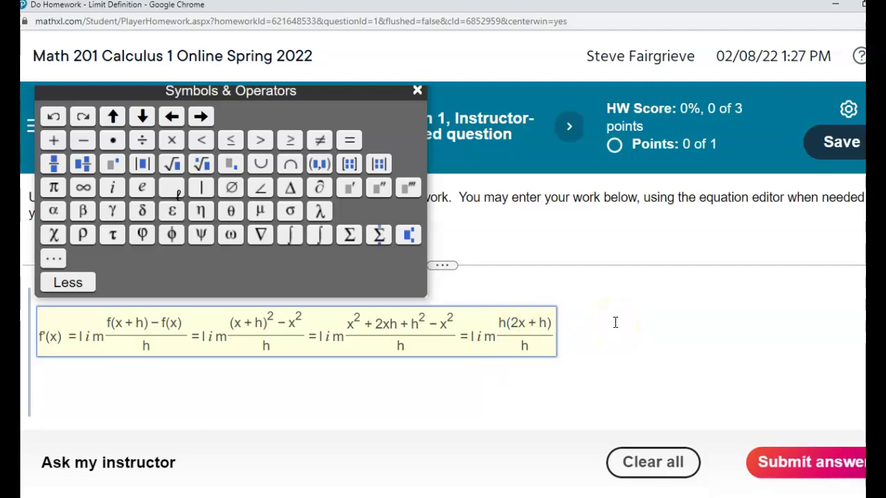
type("= ")
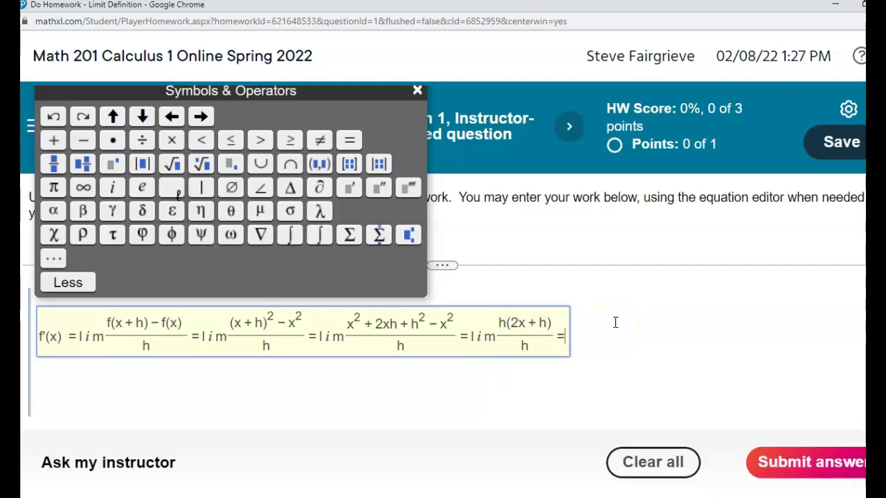
type("2x")
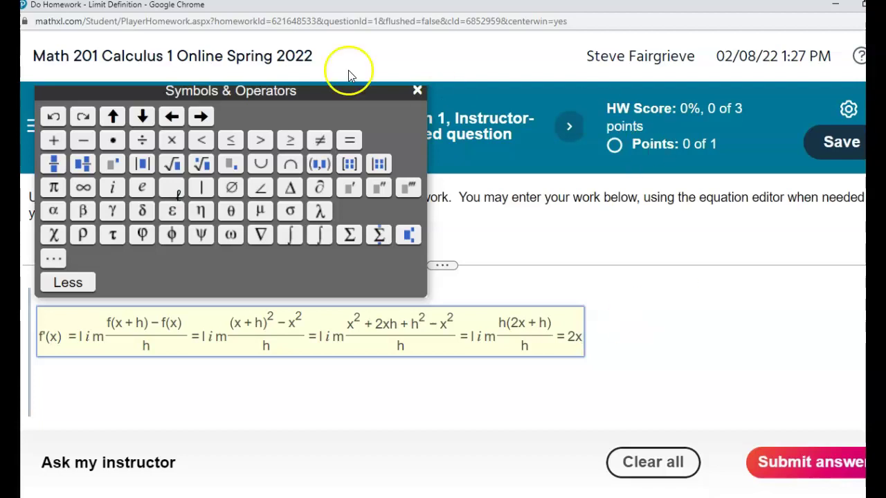
Step: Move the Symbols & Operators palette off the question text, close it, and exit the finished formula
left_click_drag(292, 90, 643, 93)
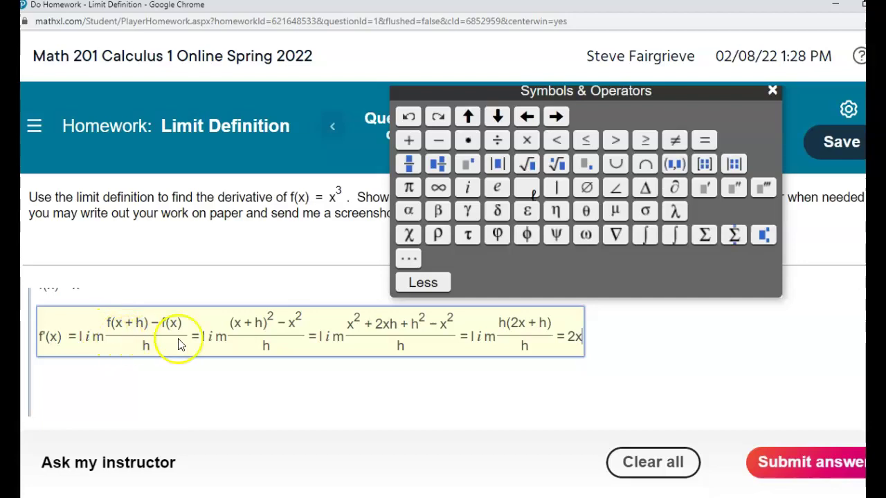
left_click_drag(595, 94, 348, 94)
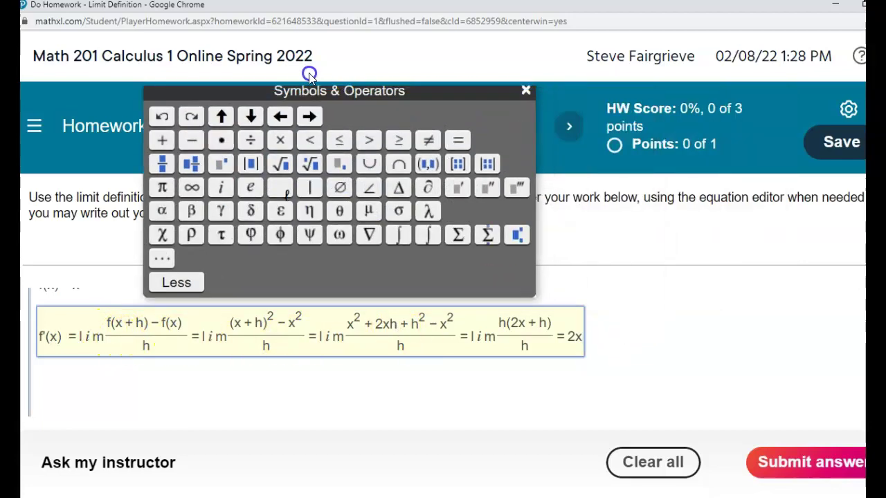
left_click(622, 237)
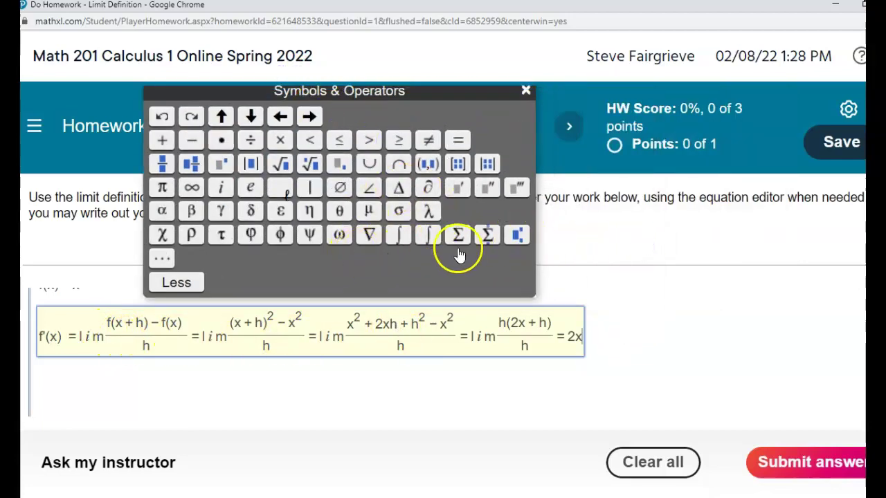
left_click(524, 94)
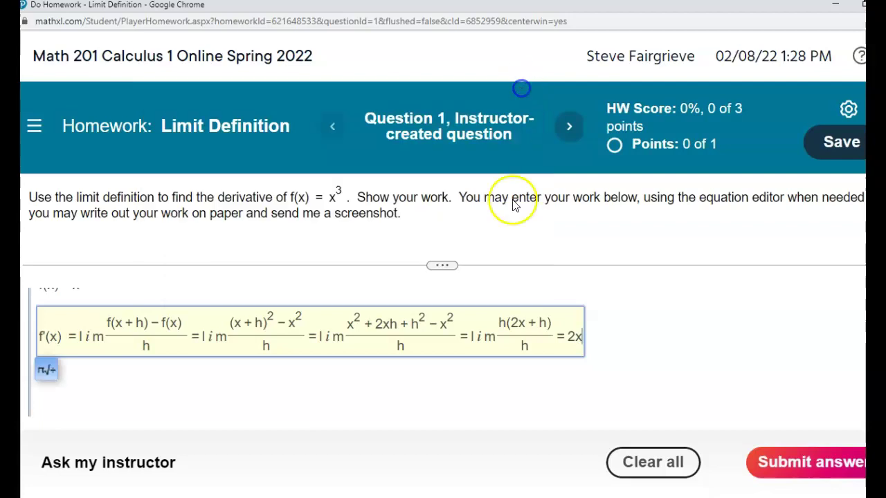
left_click(613, 321)
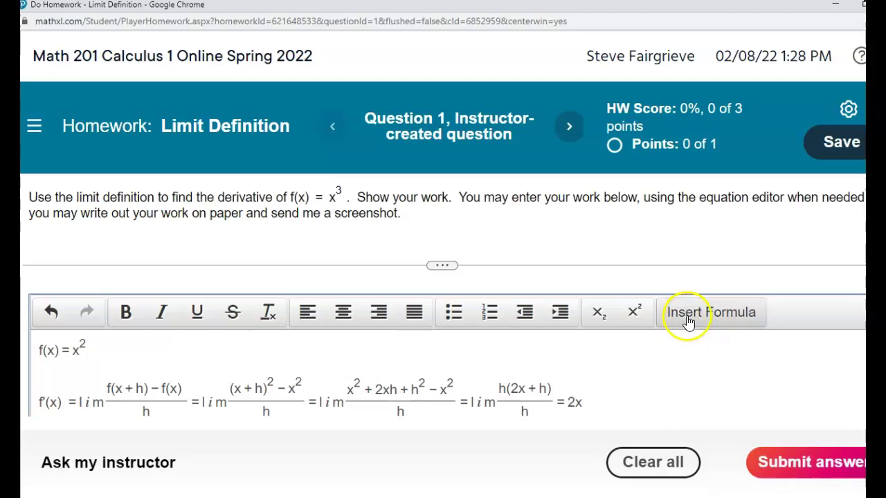
Step: Review the full Symbols & Operators palette from a new empty formula box after 2x, keeping the written work uncovered, and close the palette
left_click(692, 324)
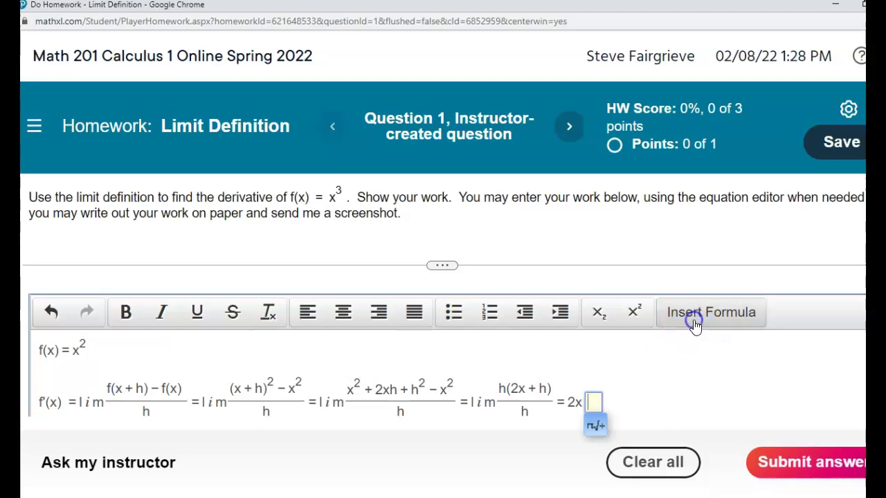
scroll(619, 381, "down", 1)
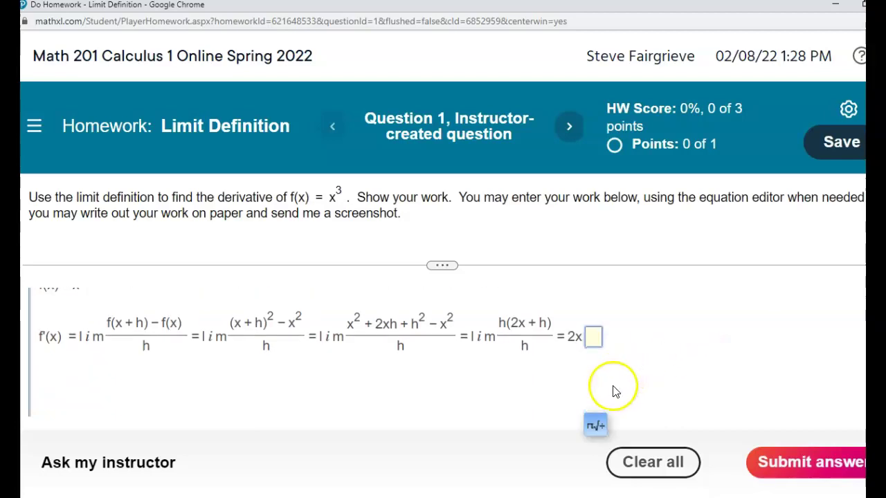
left_click(594, 427)
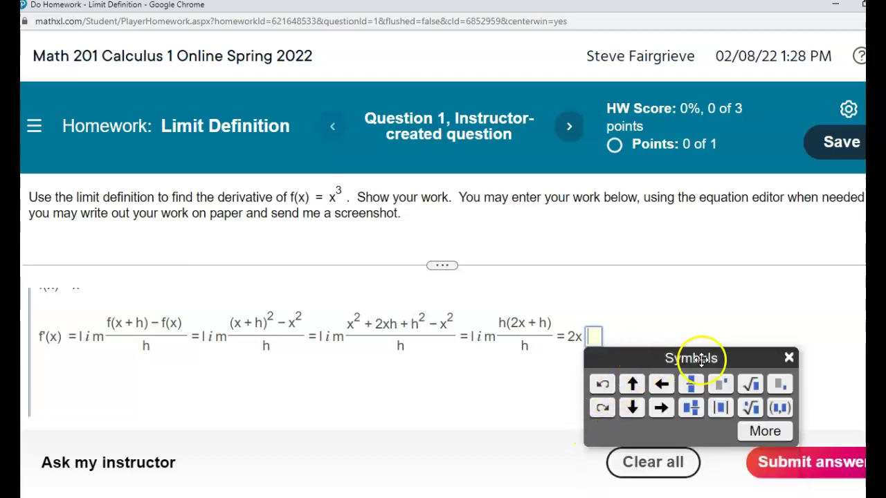
left_click(761, 430)
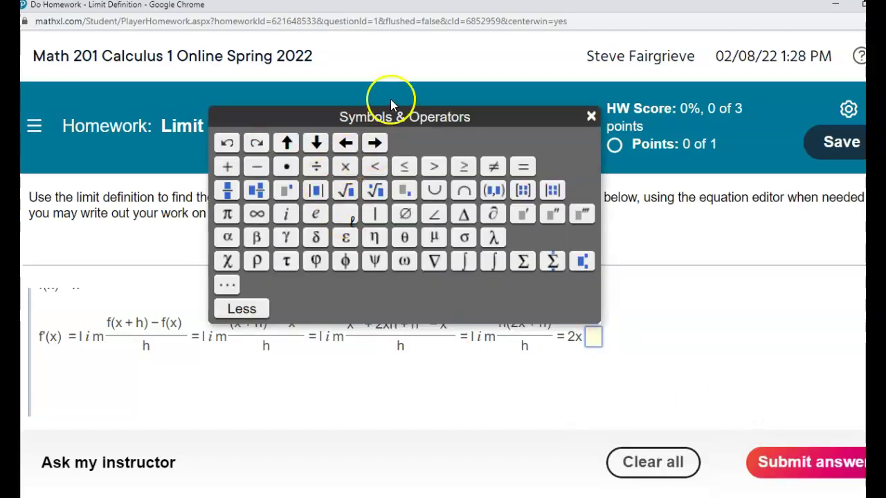
left_click_drag(395, 104, 396, 78)
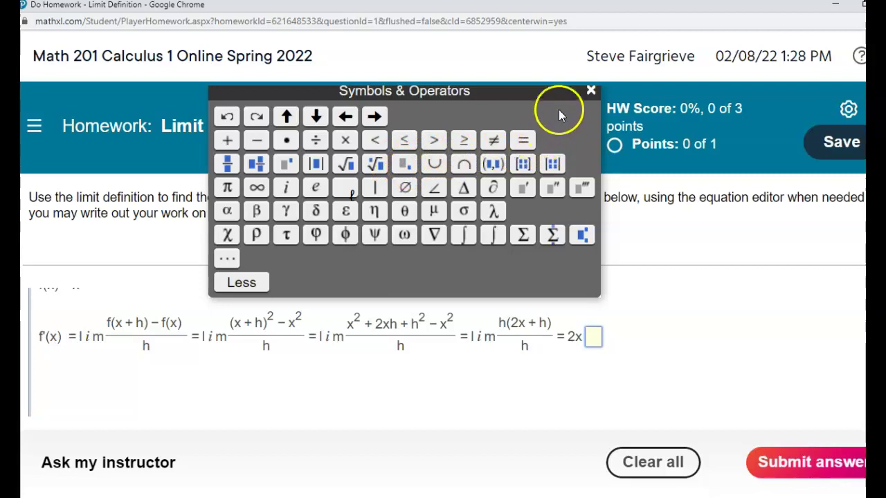
left_click(590, 90)
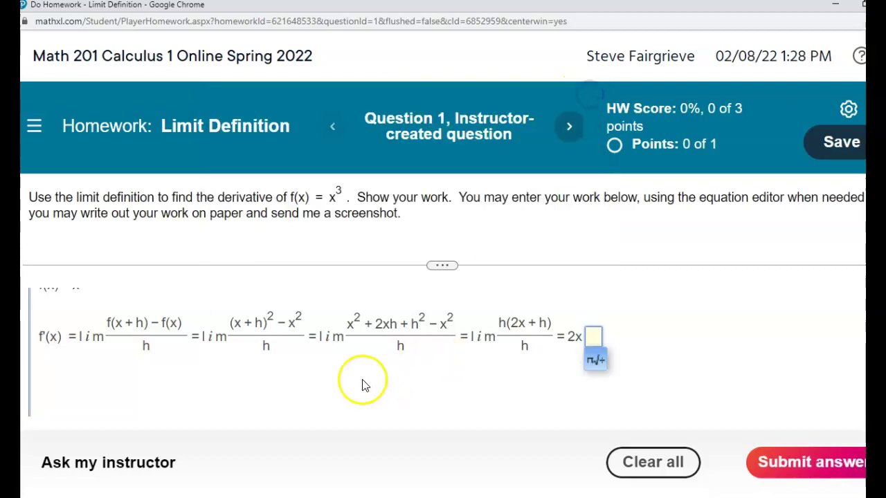